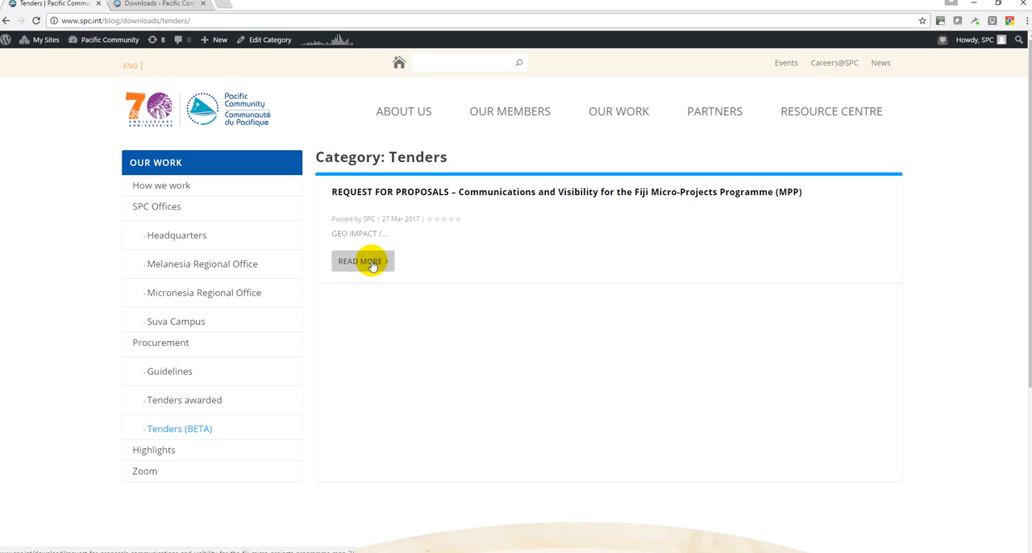
Open the Communications and Visibility tender's public page and download its RFP16-092.pdf file
click(372, 266)
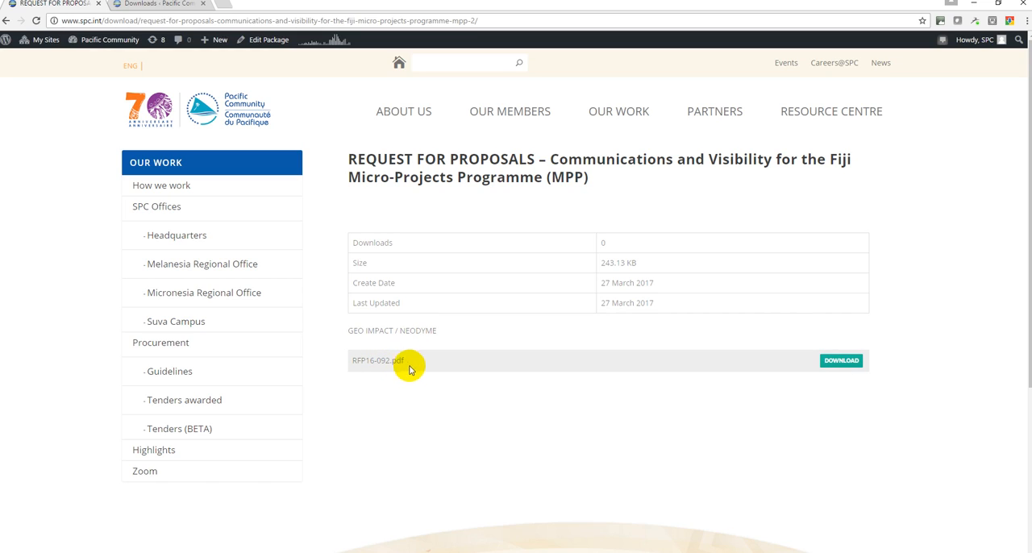
click(844, 365)
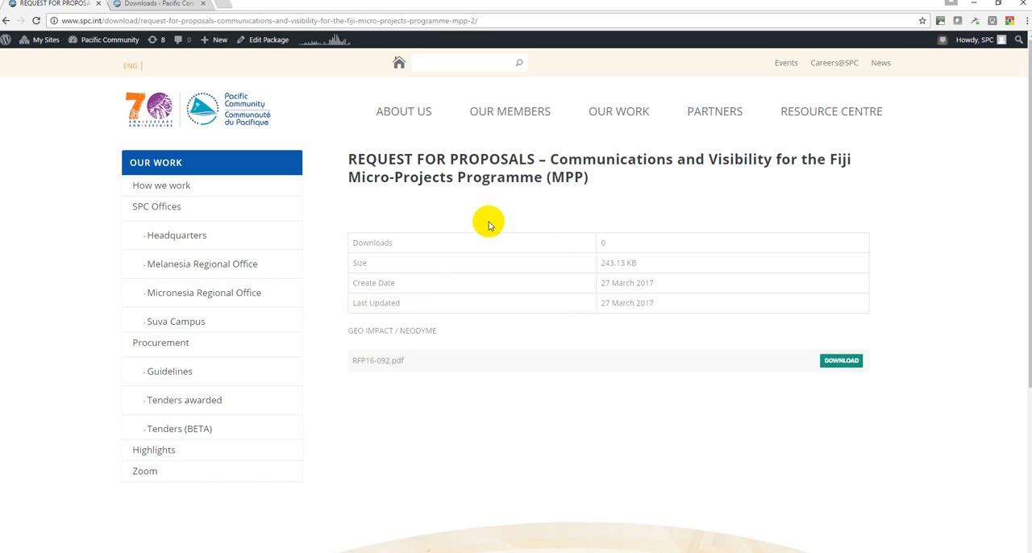
In the site admin's list of all download packages, duplicate the existing Request for Proposals tender as a draft
click(158, 4)
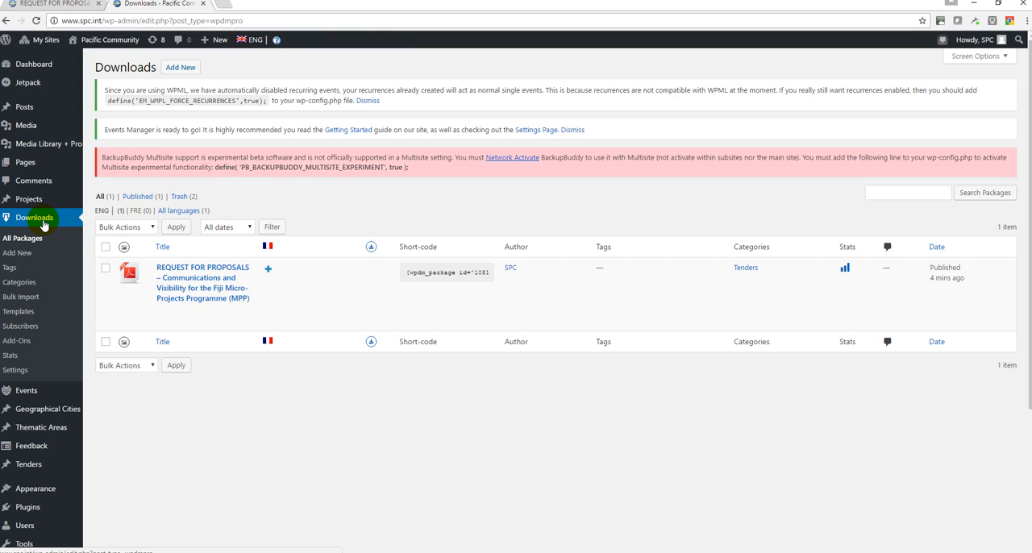
click(20, 239)
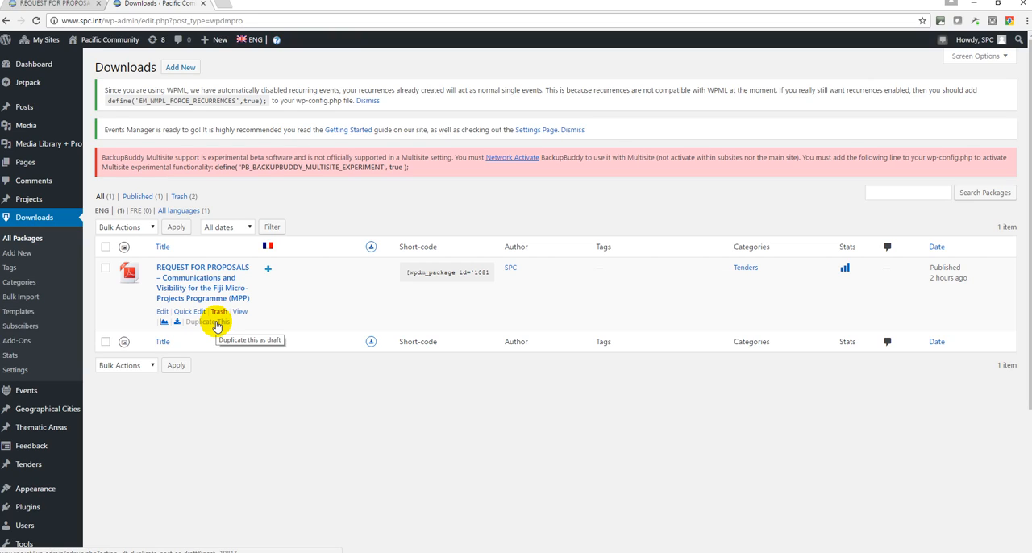
click(216, 323)
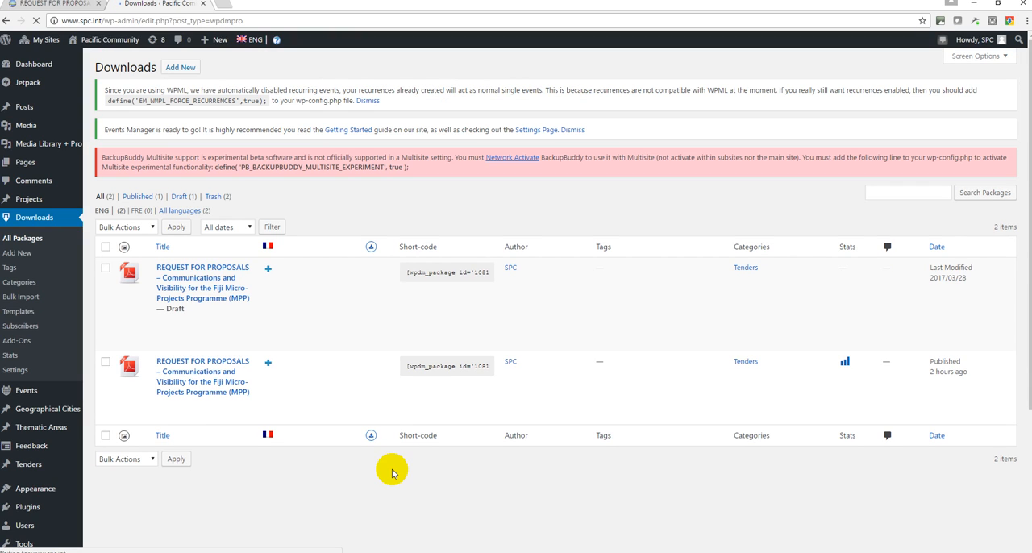
Open the draft copy and replace its title with the copied one beginning "Prospective Study of Experience in Managing Environmental Asbestos Waste"
mouse_move(242, 319)
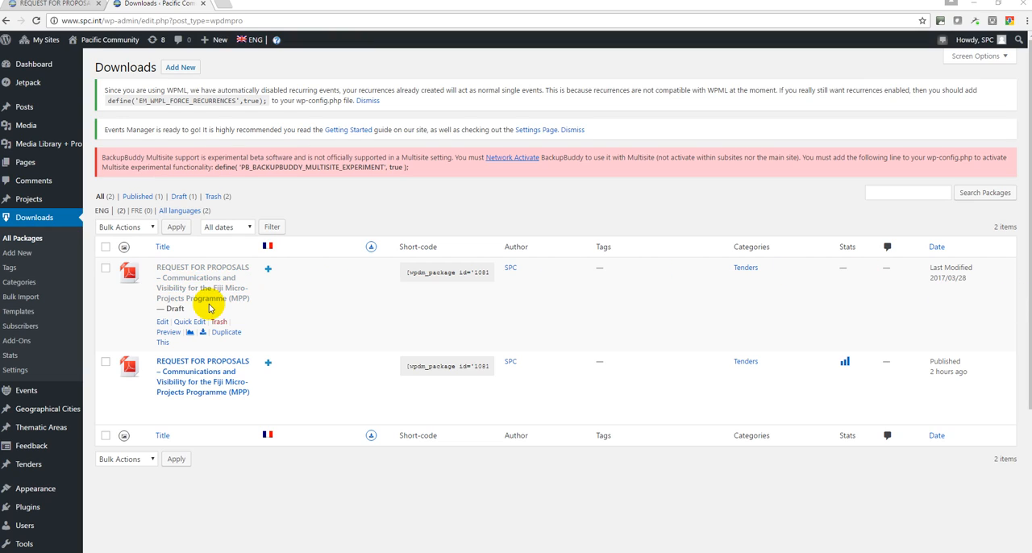
click(186, 294)
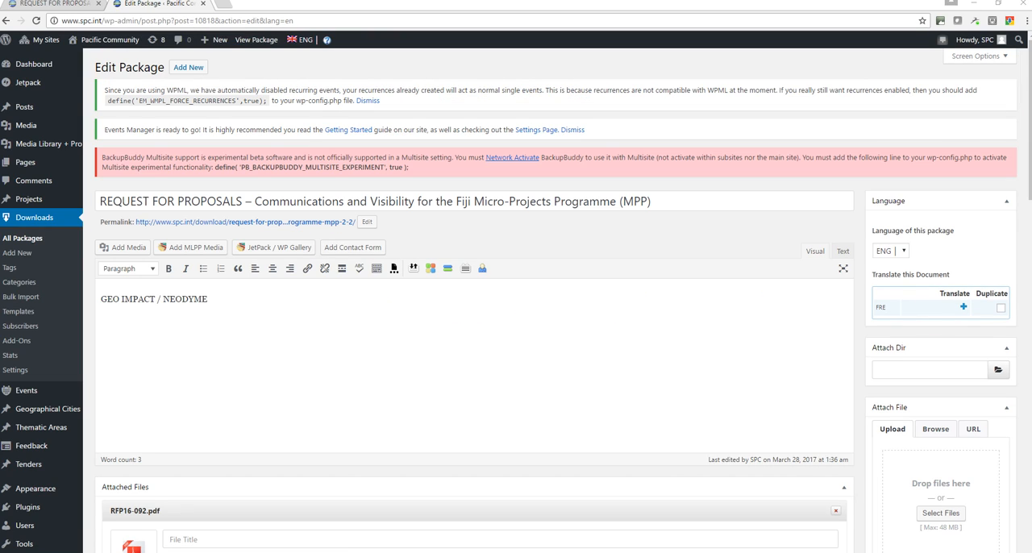
drag(679, 203, 17, 193)
text(Prospective Study of Experience in Managing Environmental Asbestos Waste in Geographic Areas that are Dealing with this Issue and Proposals on Appropriate Solutions for New Caledonia)
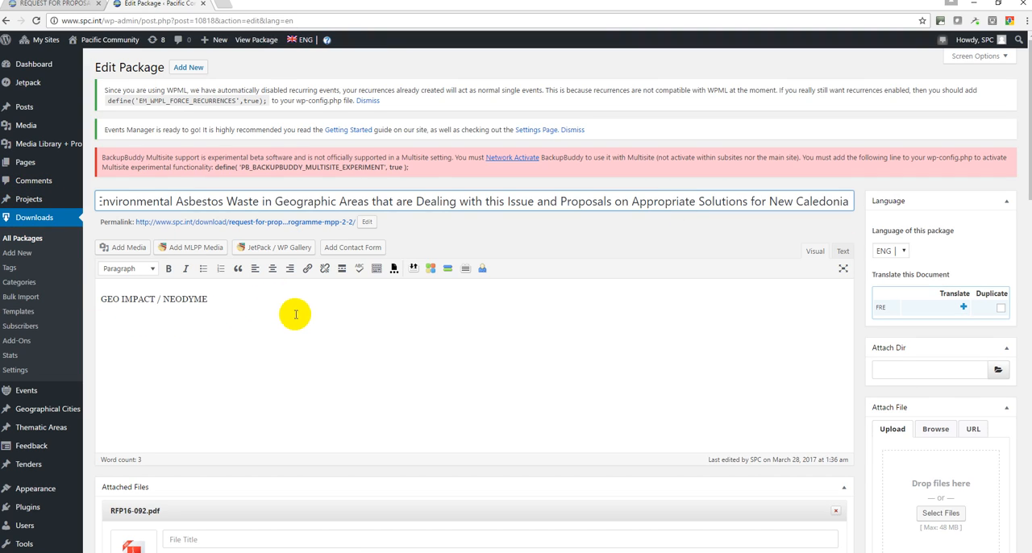
click(296, 316)
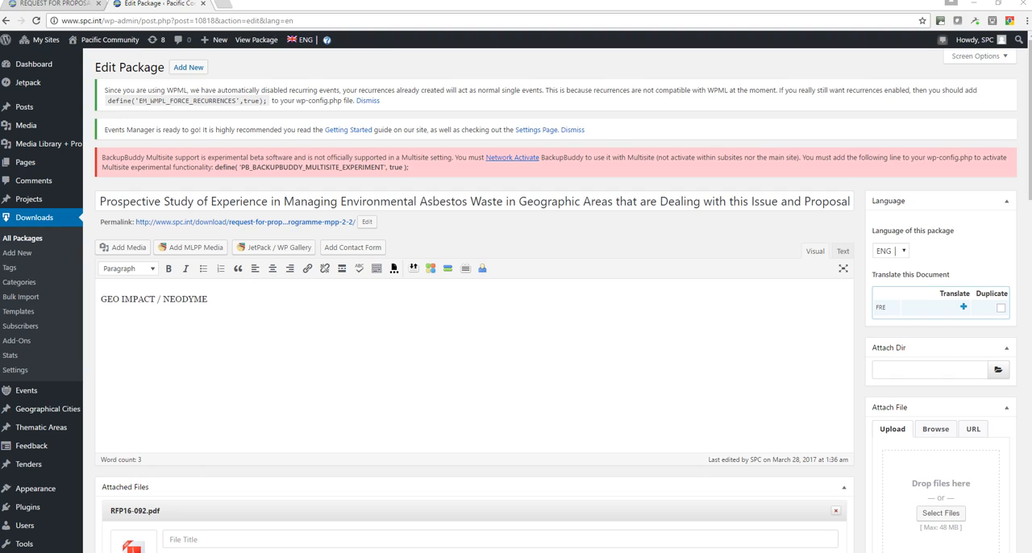
click(246, 306)
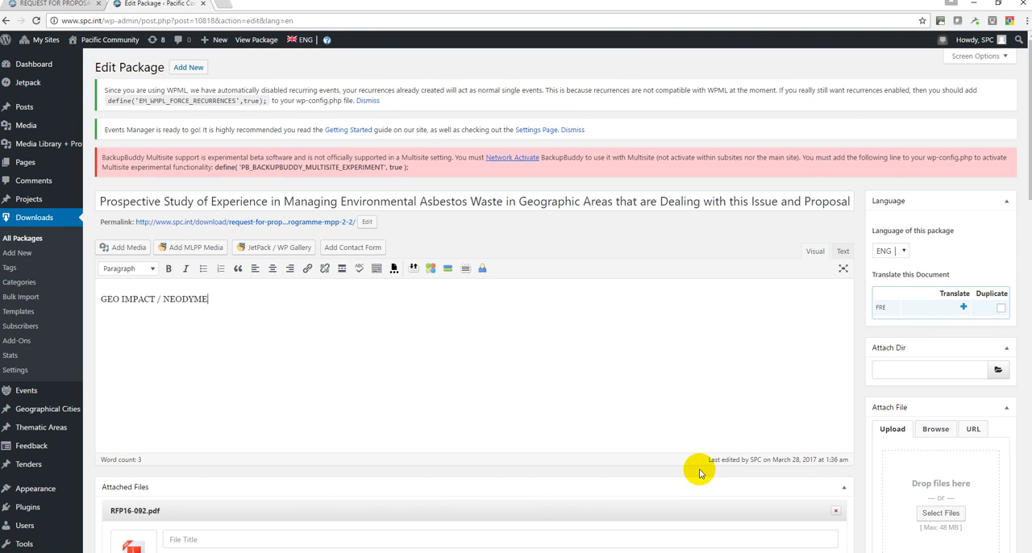
Remove RFP16-092.pdf from the draft package's attached files
scroll(703, 422, down, 1)
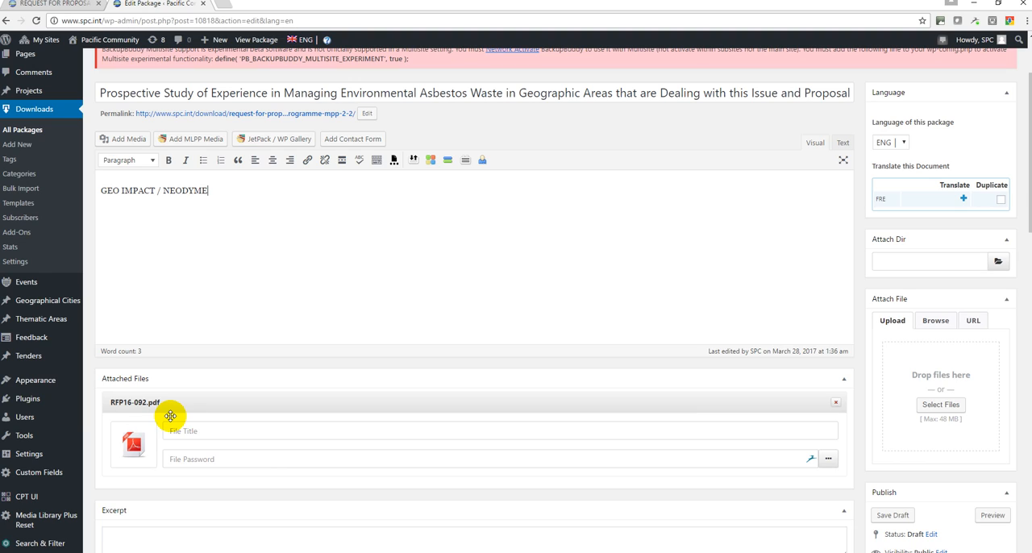
click(836, 404)
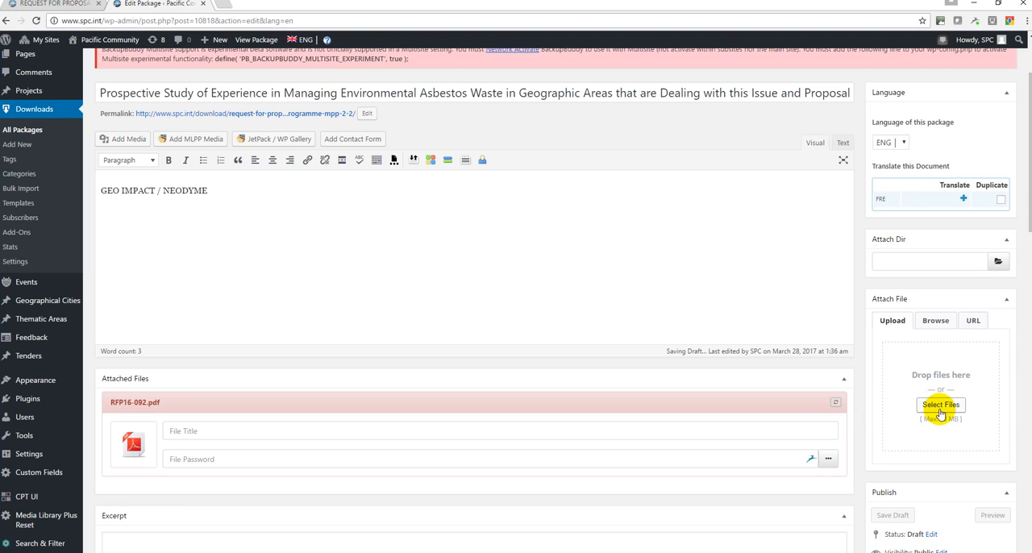
Open the file selection for a new attachment and rename "RFP16-092 (2).pdf" in the Downloads folder to RFP16-100.pdf
click(940, 411)
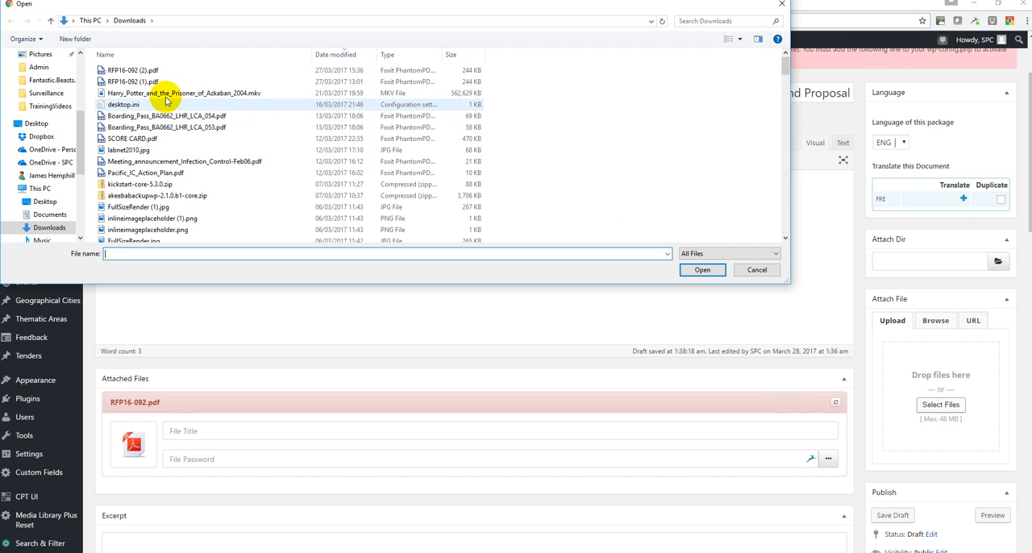
click(136, 72)
click(139, 71)
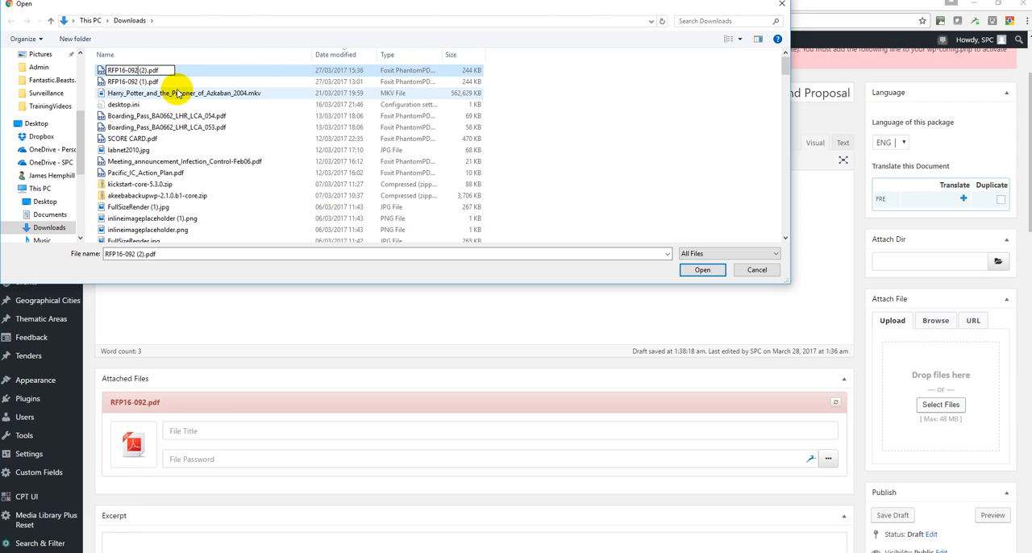
key(BackSpace)
key(BackSpace)
key(BackSpace)
text(100)
key(Delete)
key(Delete)
key(Delete)
key(Delete)
click(185, 115)
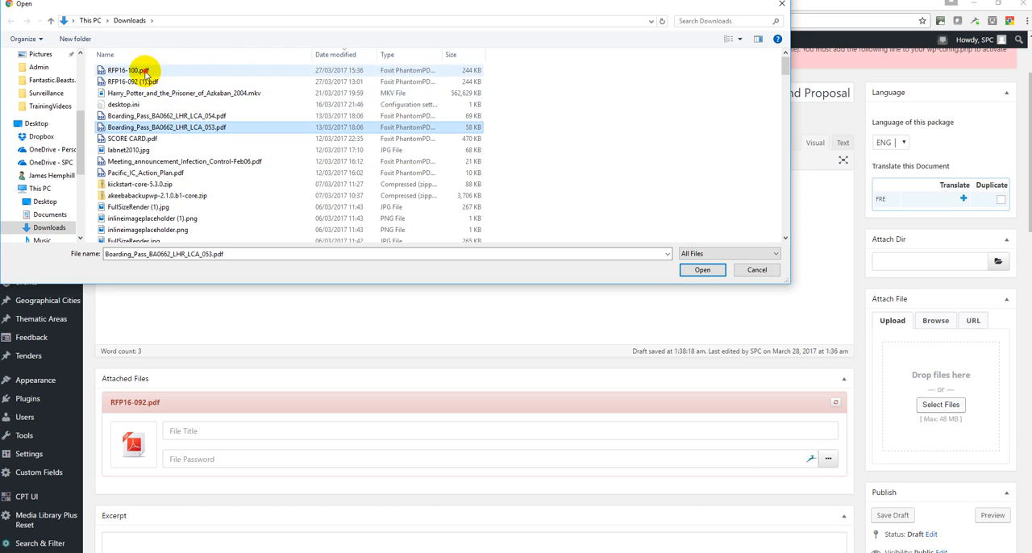
Upload RFP16-100.pdf as the package's attached file and check the attachments and description
click(141, 71)
click(700, 270)
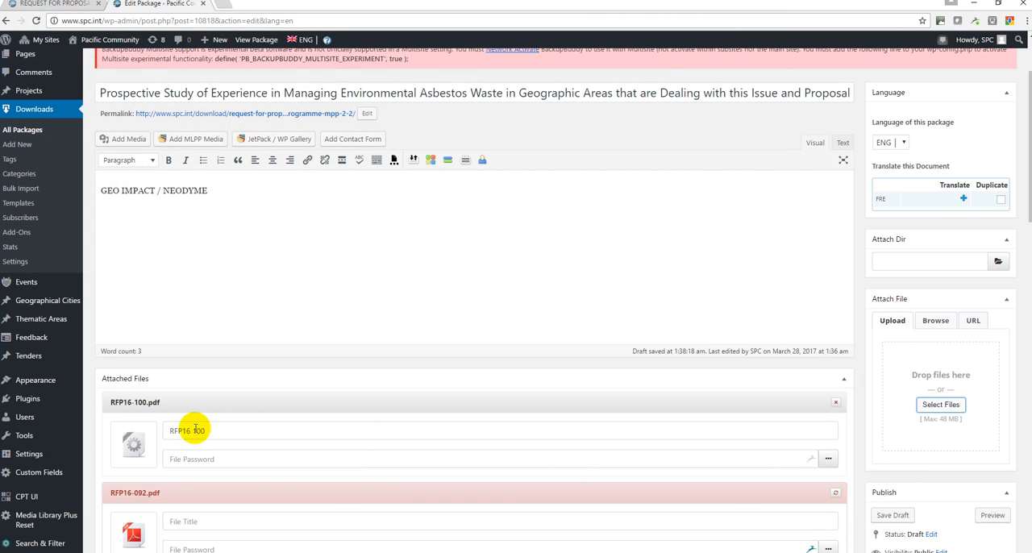
scroll(161, 427, down, 2)
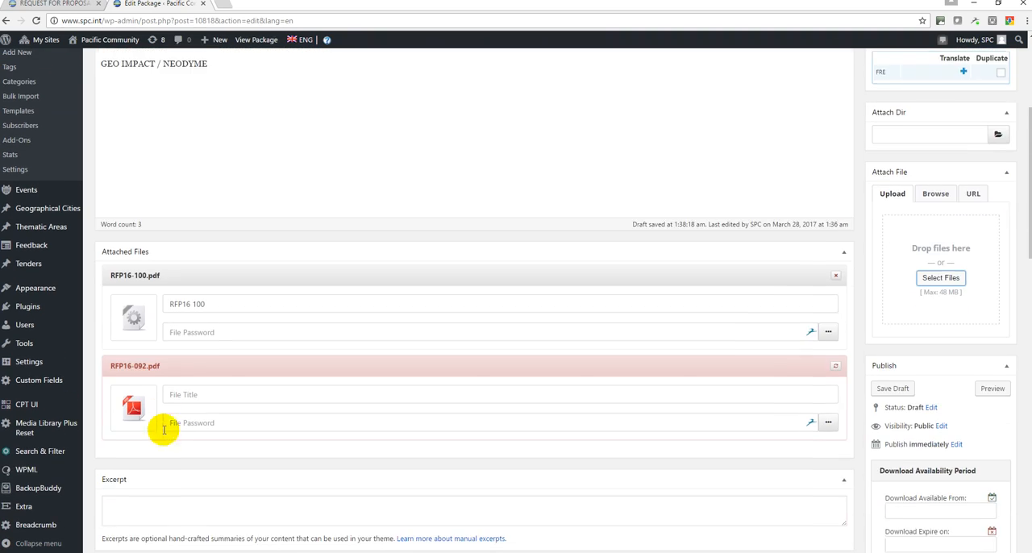
scroll(181, 414, up, 2)
scroll(150, 376, up, 2)
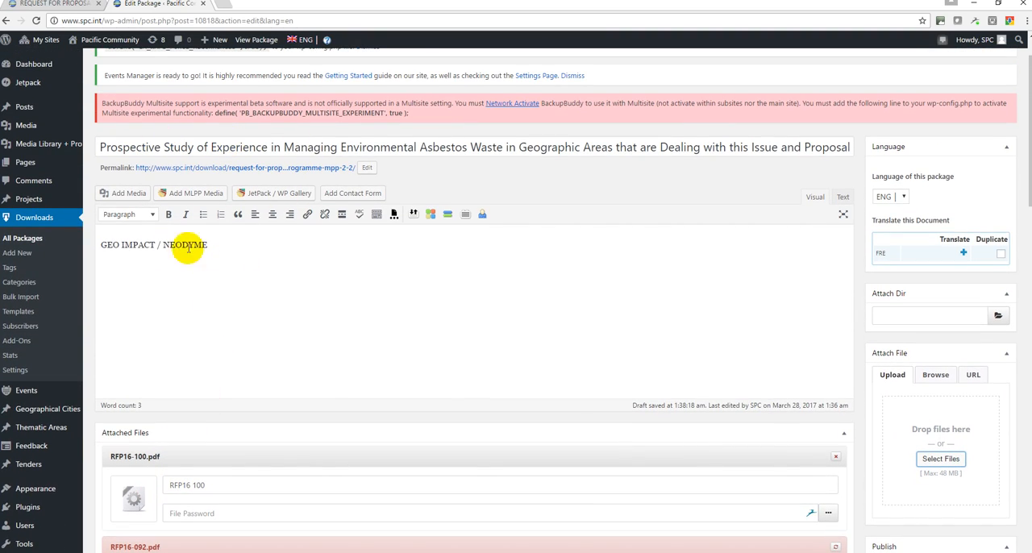
Set the value of the RFP Number custom field to 16-100
scroll(394, 362, down, 2)
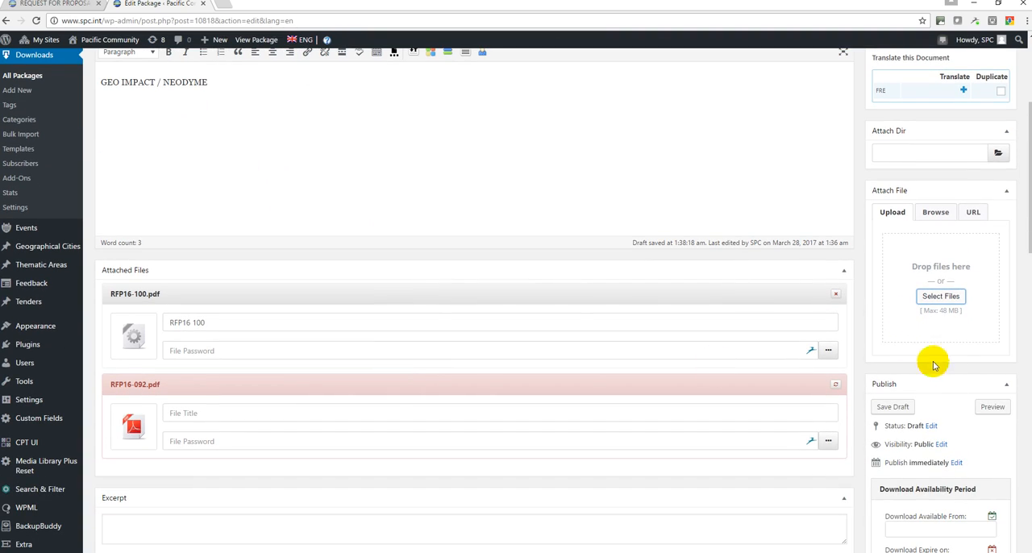
scroll(960, 367, down, 2)
scroll(525, 347, down, 2)
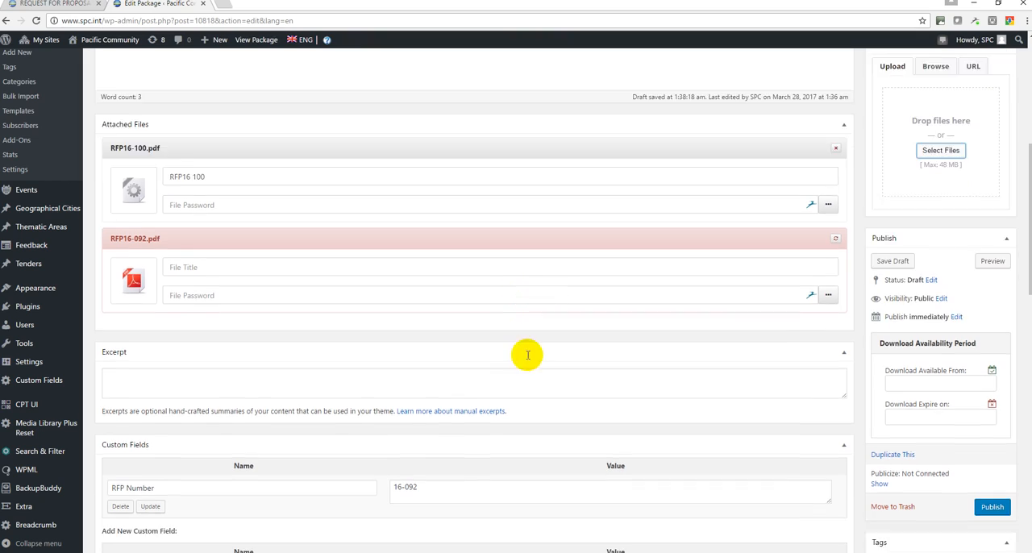
click(438, 370)
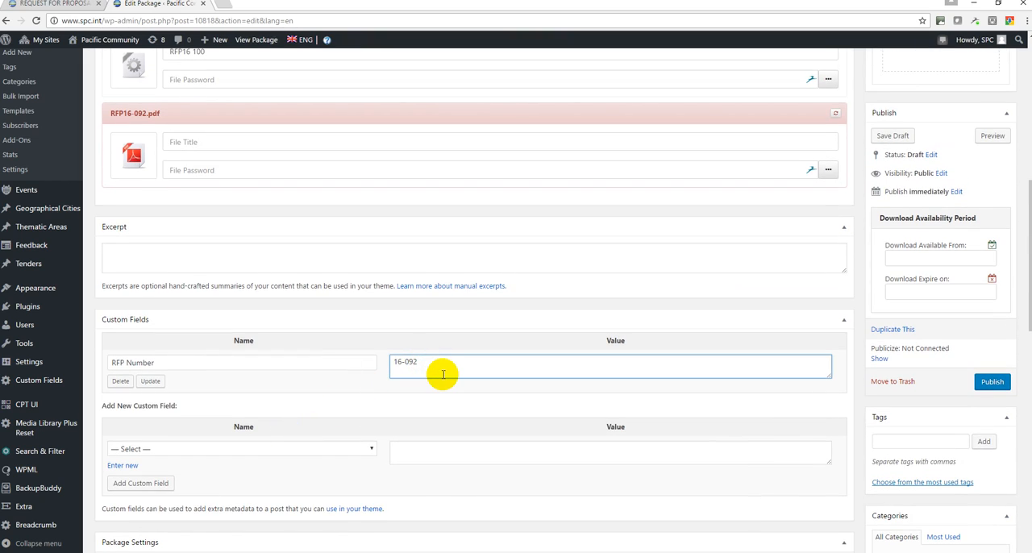
text(100)
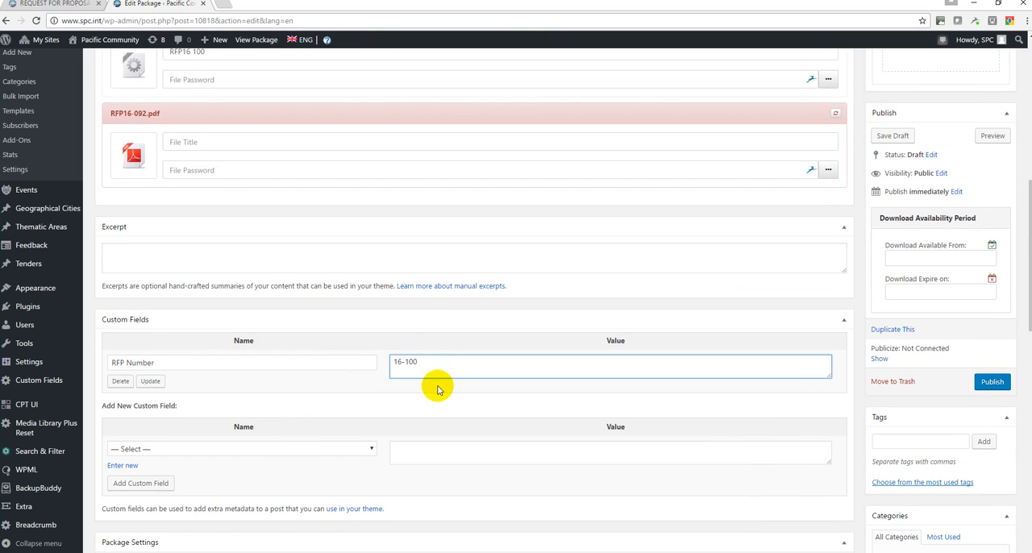
click(381, 397)
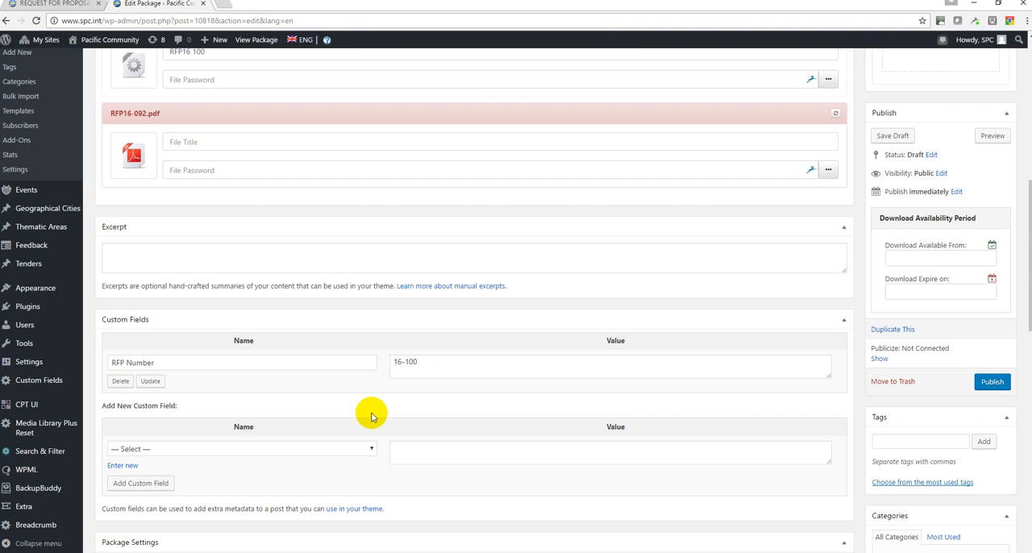
Publish the package and review its title, attached file and RFP Number field
click(992, 383)
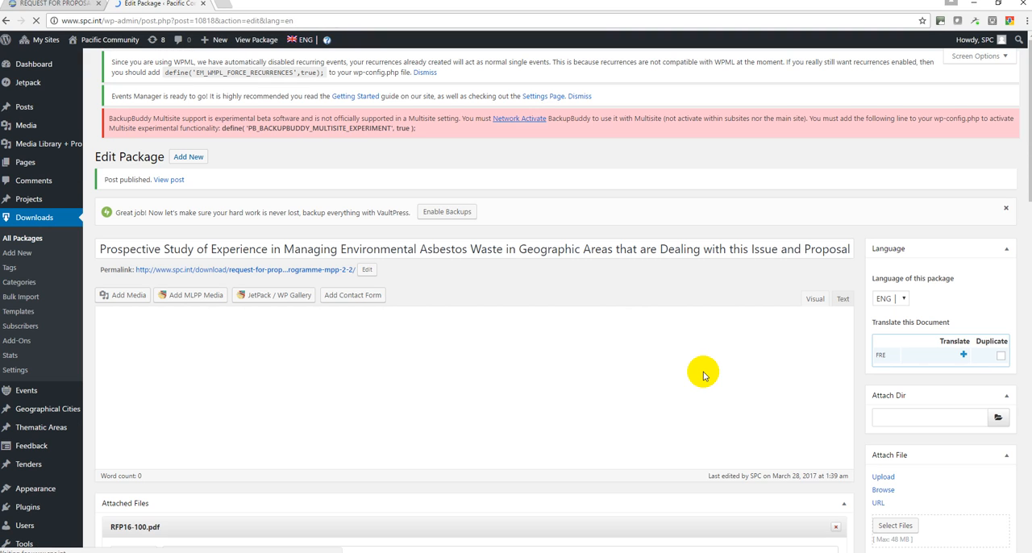
scroll(703, 373, down, 3)
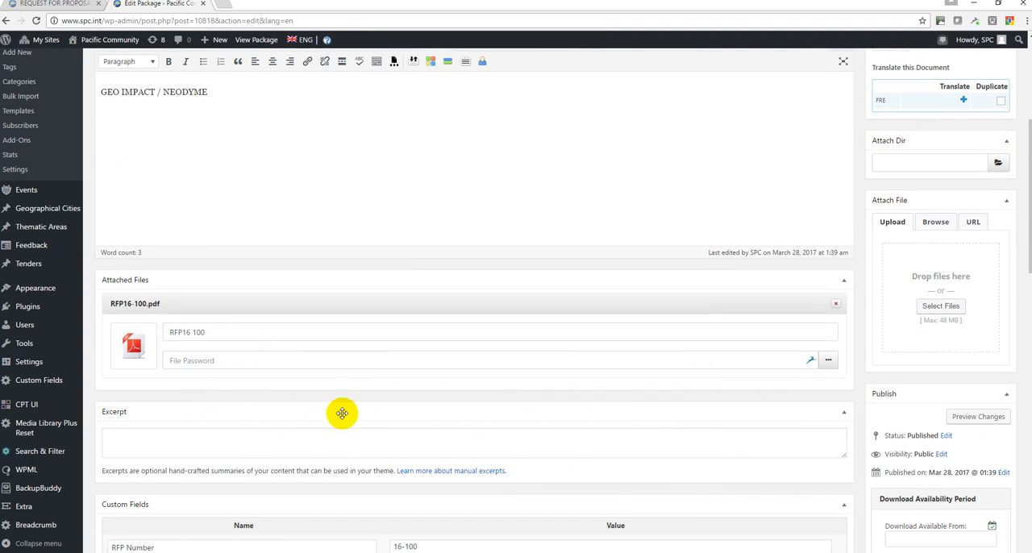
scroll(882, 471, up, 2)
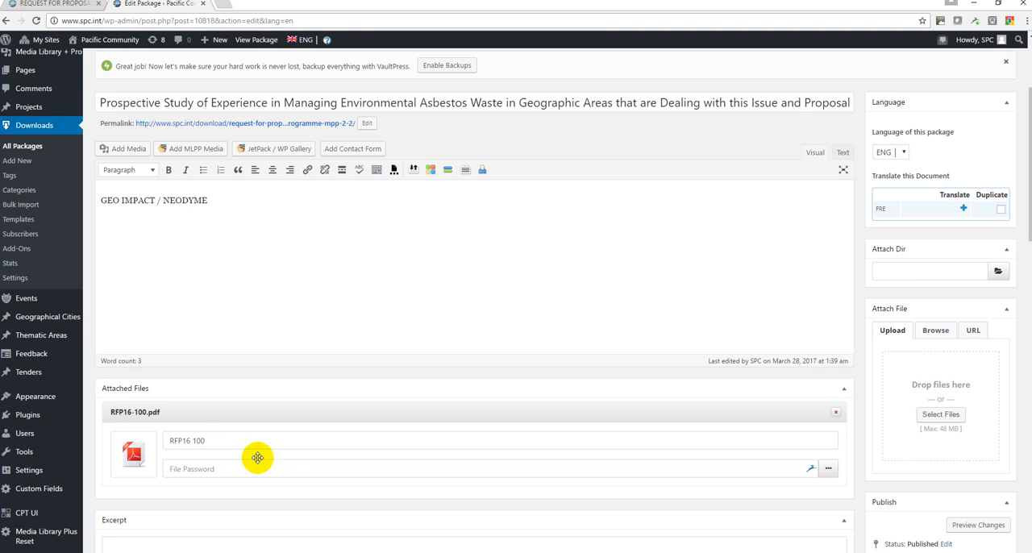
scroll(240, 452, down, 3)
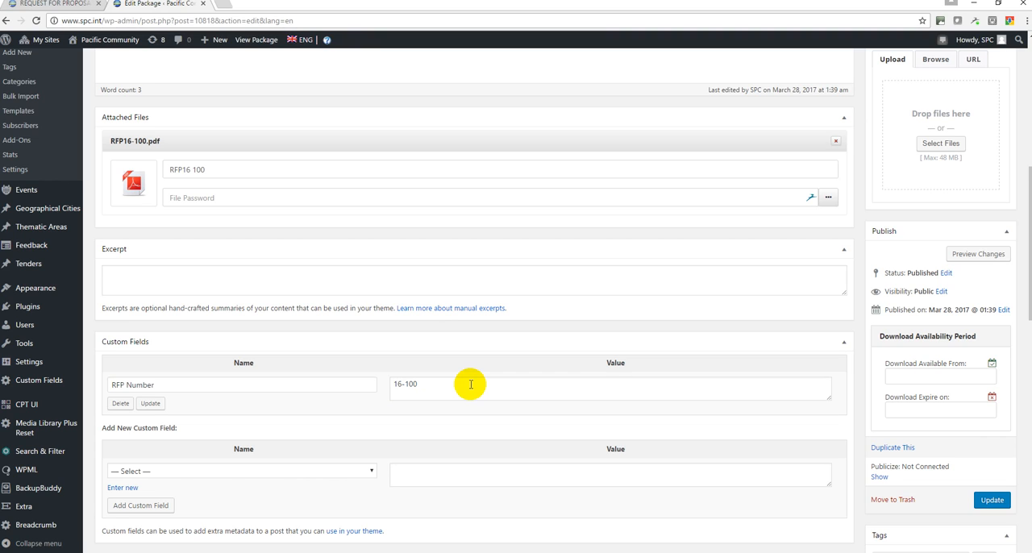
scroll(471, 384, up, 5)
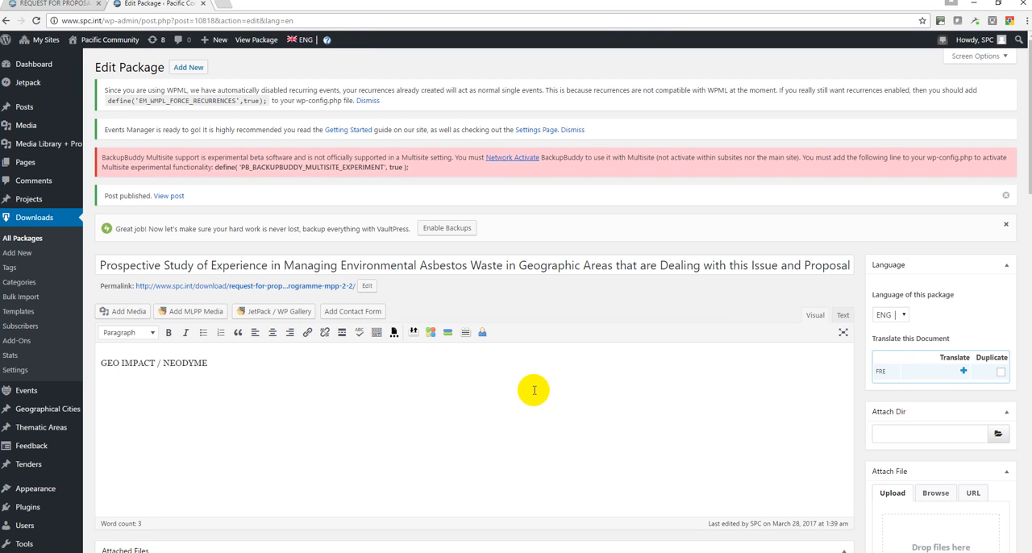
scroll(775, 419, down, 3)
scroll(606, 350, up, 5)
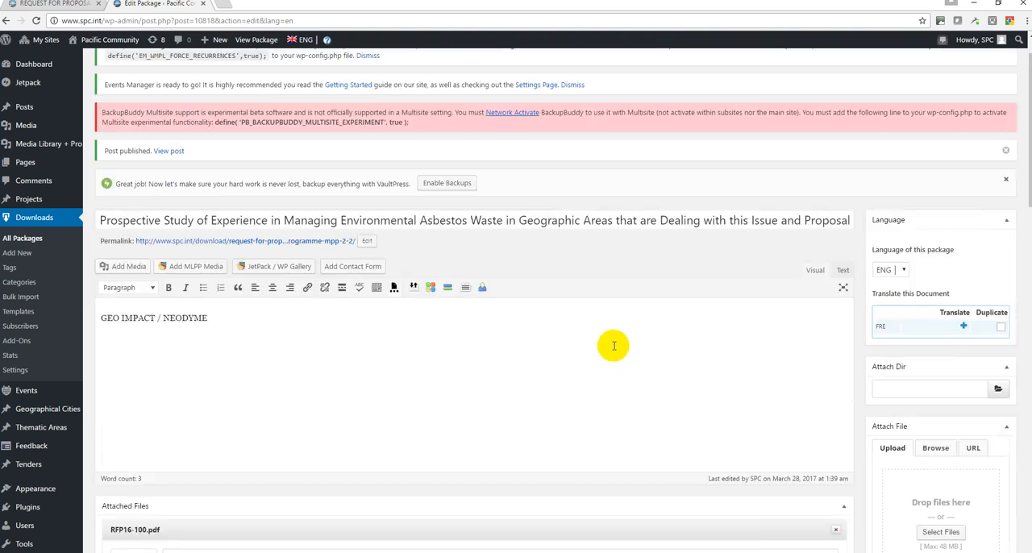
Go back to the public site, reload the tender page and open the Tenders (BETA) listing to check the new tender
click(68, 4)
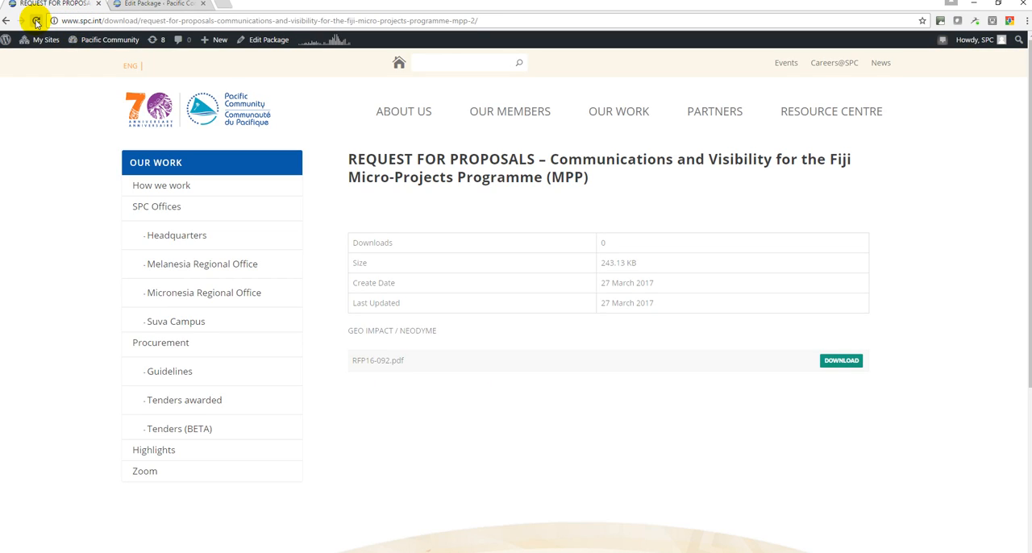
click(36, 22)
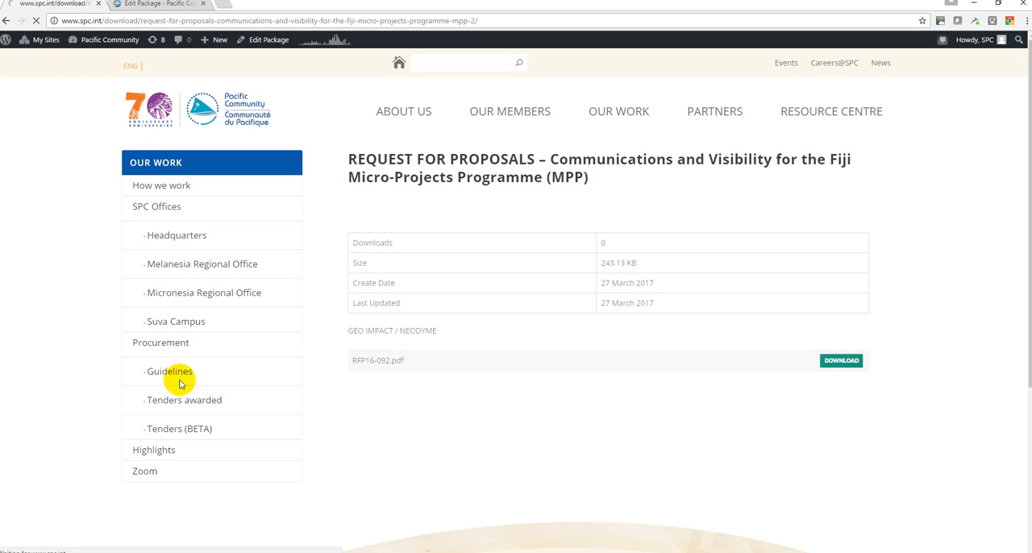
click(163, 429)
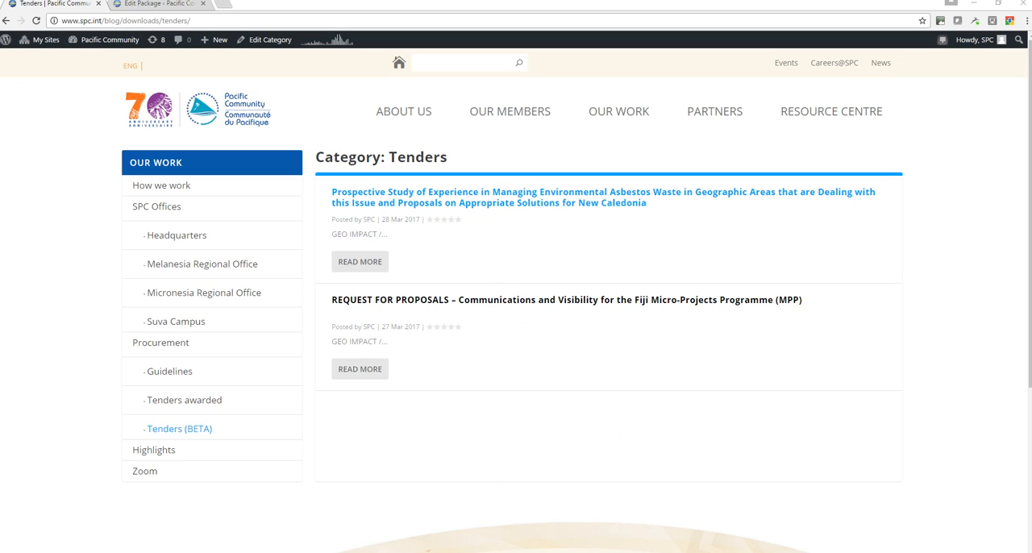
mouse_move(463, 552)
click(449, 532)
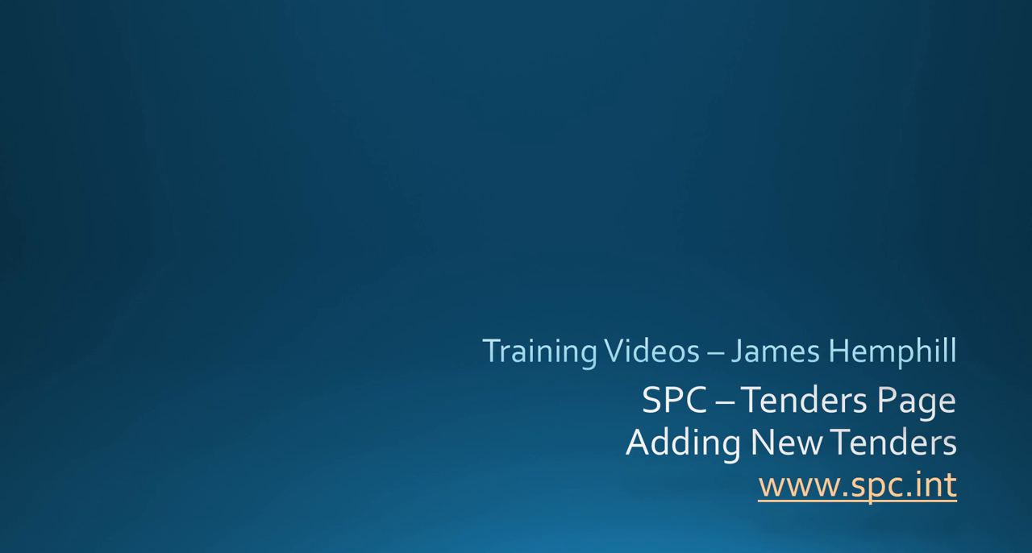